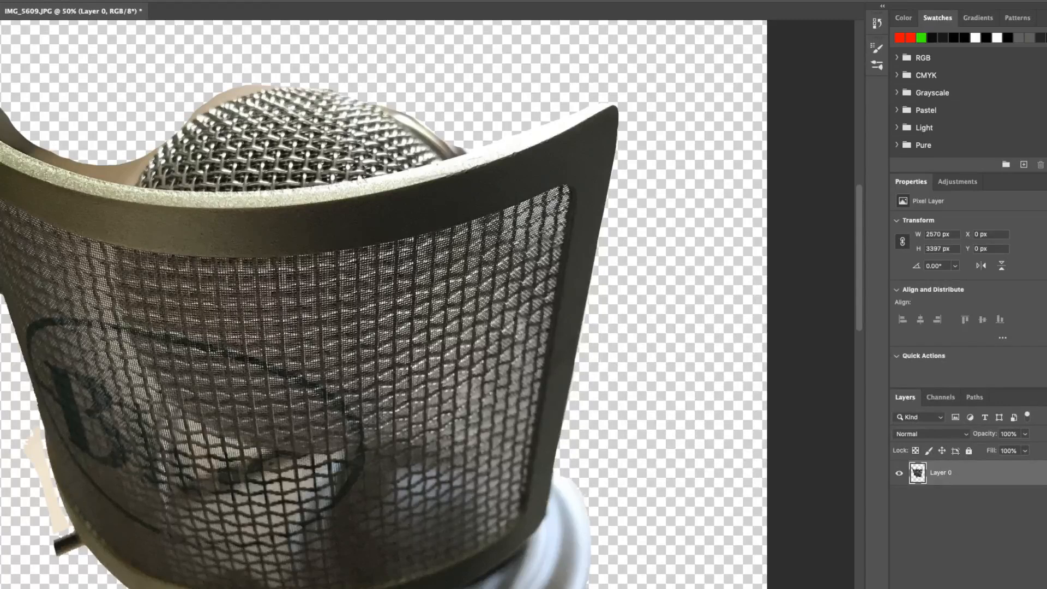
Step: Erase the leftover background fringe along both sides of the microphone grille's domed top edge
drag(192, 112, 268, 86)
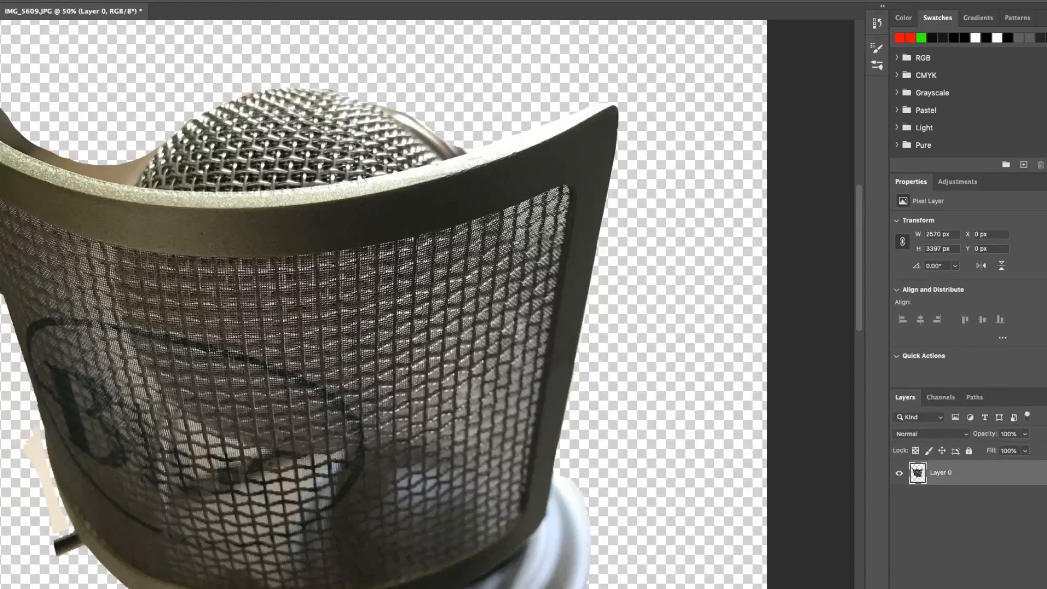
drag(402, 114, 467, 151)
click(461, 151)
Step: Erase the beige background remnants between the microphone grille and the pop filter's upper-left tip, following the inner rim
scroll(427, 294, left, 5)
scroll(426, 295, up, 3)
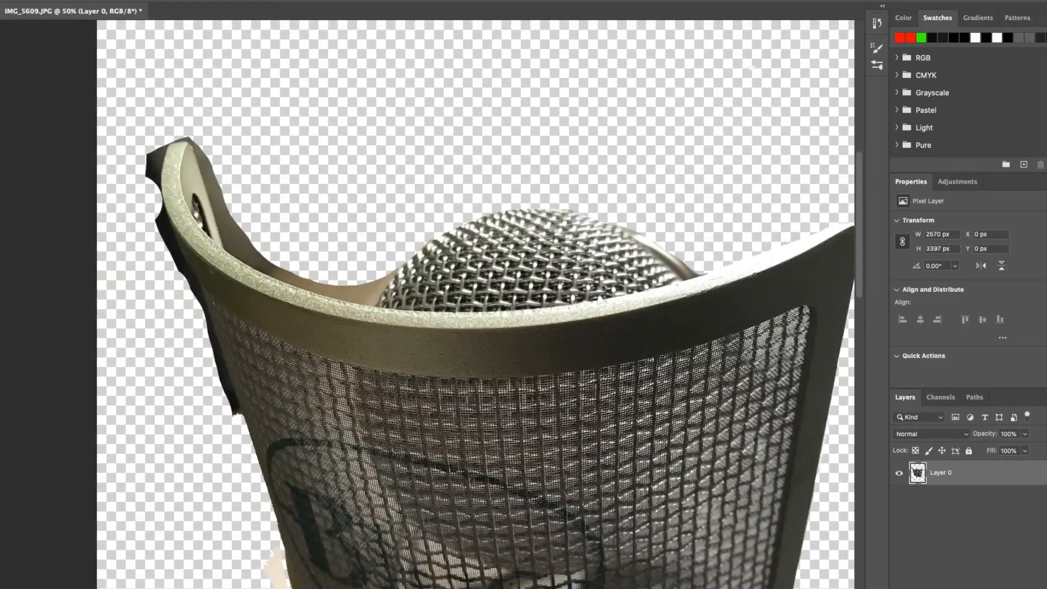
mouse_move(391, 273)
mouse_down()
mouse_move(362, 295)
mouse_move(267, 268)
mouse_up()
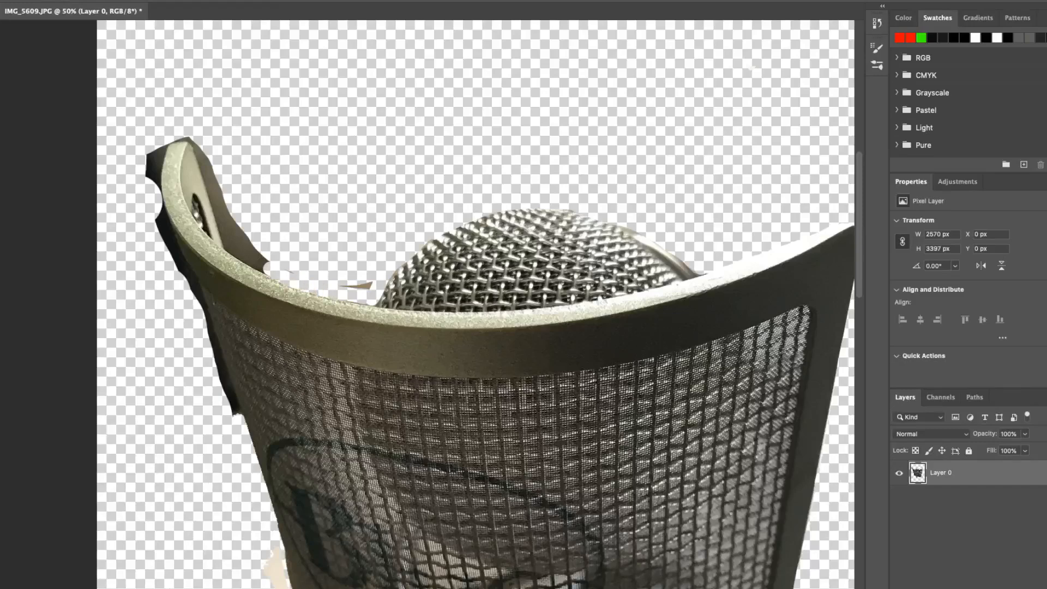
drag(340, 287, 373, 284)
mouse_move(175, 138)
mouse_down()
mouse_move(193, 147)
mouse_move(266, 263)
mouse_move(233, 246)
mouse_move(210, 194)
mouse_up()
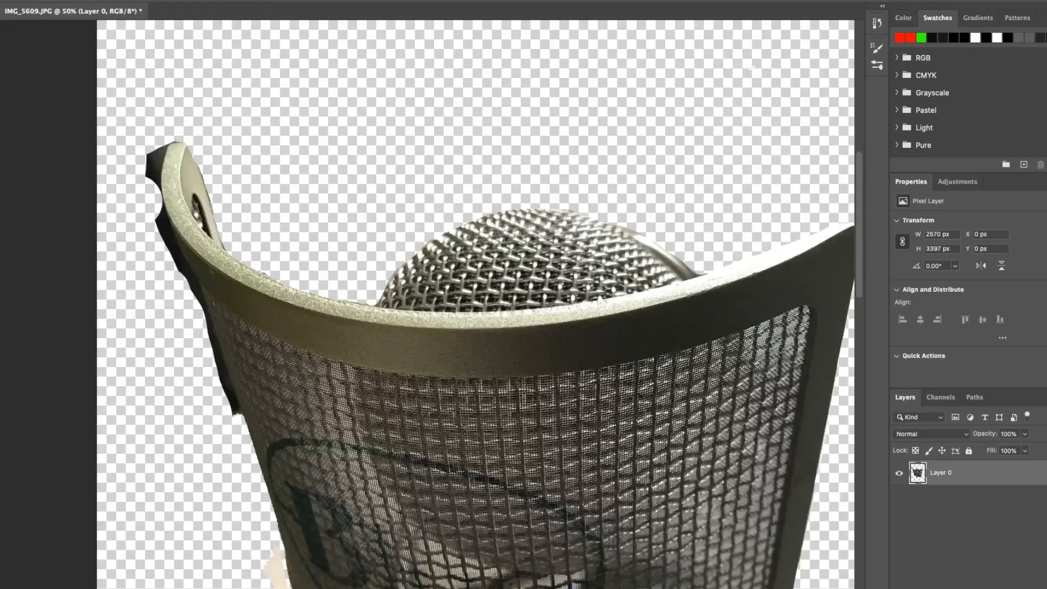
Step: Erase the dark background remnants outside the pop filter's upper-left tip and along the outer rim below it
mouse_move(162, 145)
mouse_down()
mouse_move(156, 188)
mouse_move(162, 145)
mouse_move(174, 140)
mouse_move(161, 174)
mouse_move(163, 235)
mouse_move(164, 210)
mouse_up()
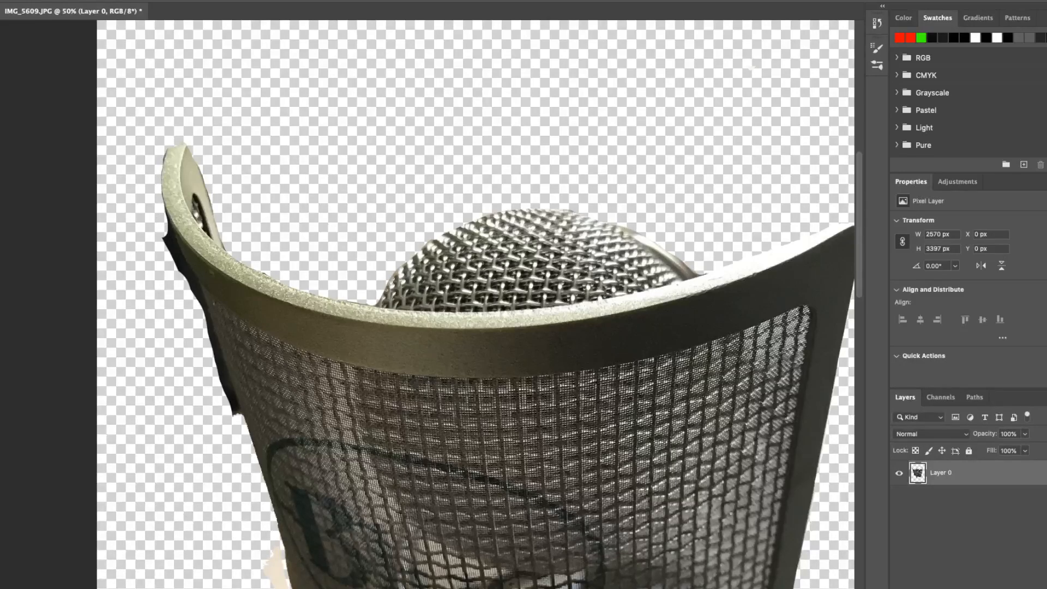
mouse_move(167, 232)
mouse_down()
mouse_move(198, 297)
mouse_move(169, 217)
mouse_up()
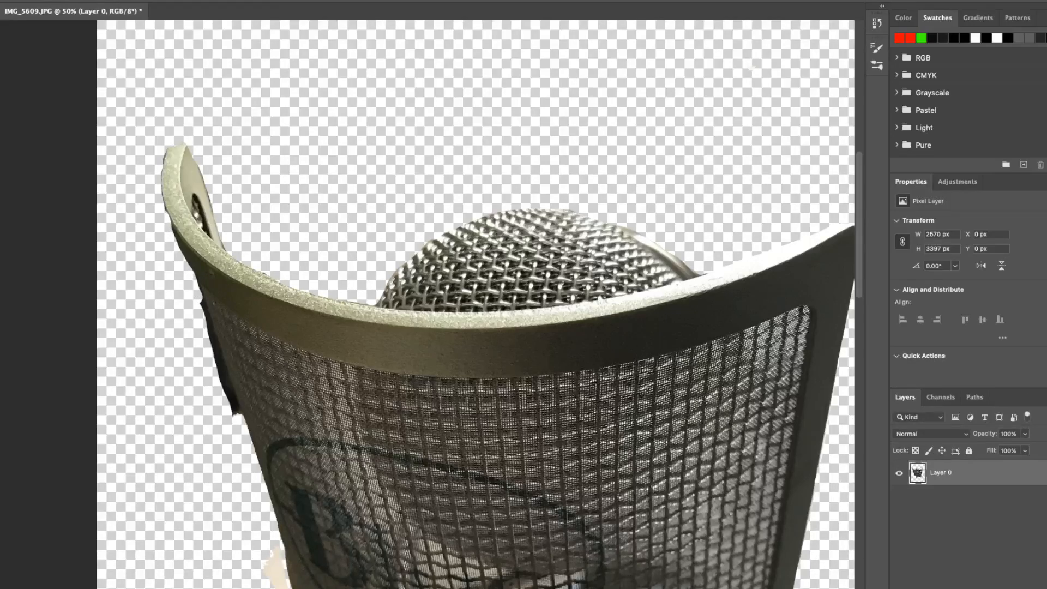
key(ctrl+z)
drag(163, 231, 178, 269)
drag(203, 312, 170, 229)
Step: Erase the dark strip of background along the outer left edge of the pop filter's mesh
scroll(476, 305, down, 4)
scroll(475, 304, left, 2)
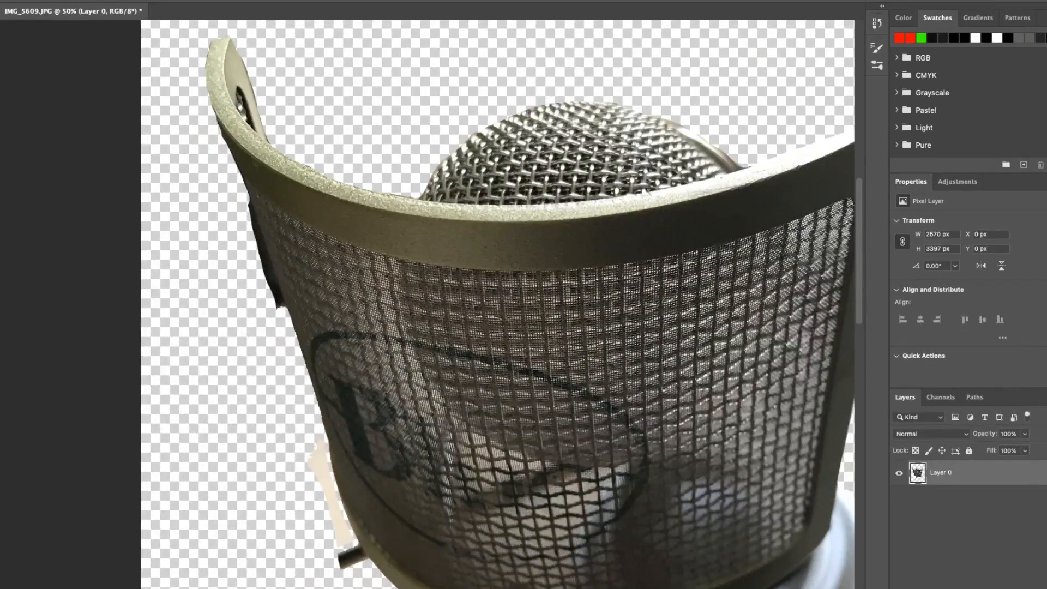
drag(249, 203, 279, 310)
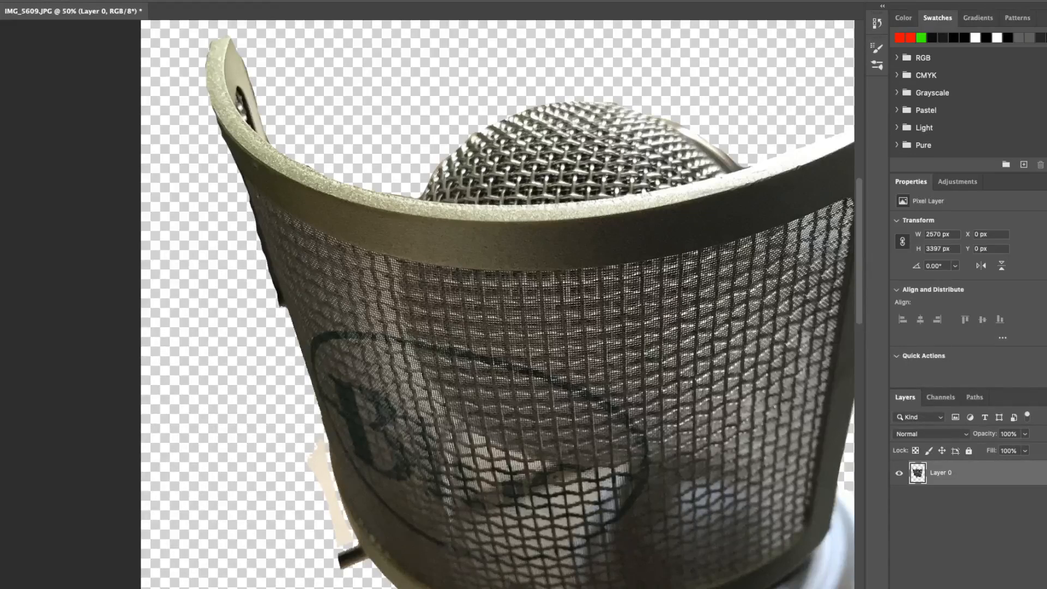
drag(279, 309, 252, 202)
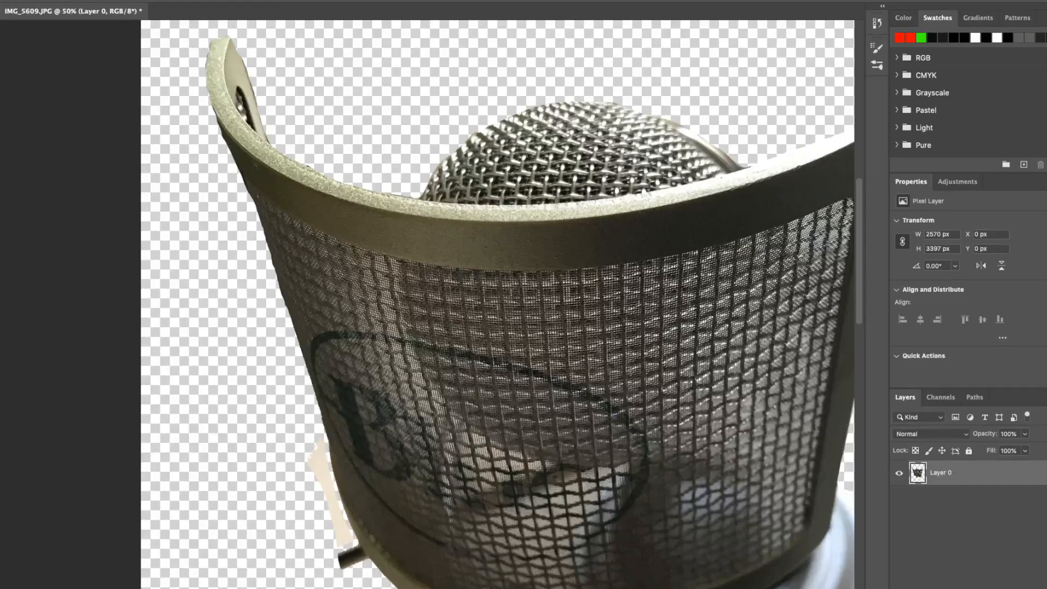
Step: Erase the beige background patch beside the pop filter's lower-left edge, above the small protruding peg
scroll(497, 304, down, 8)
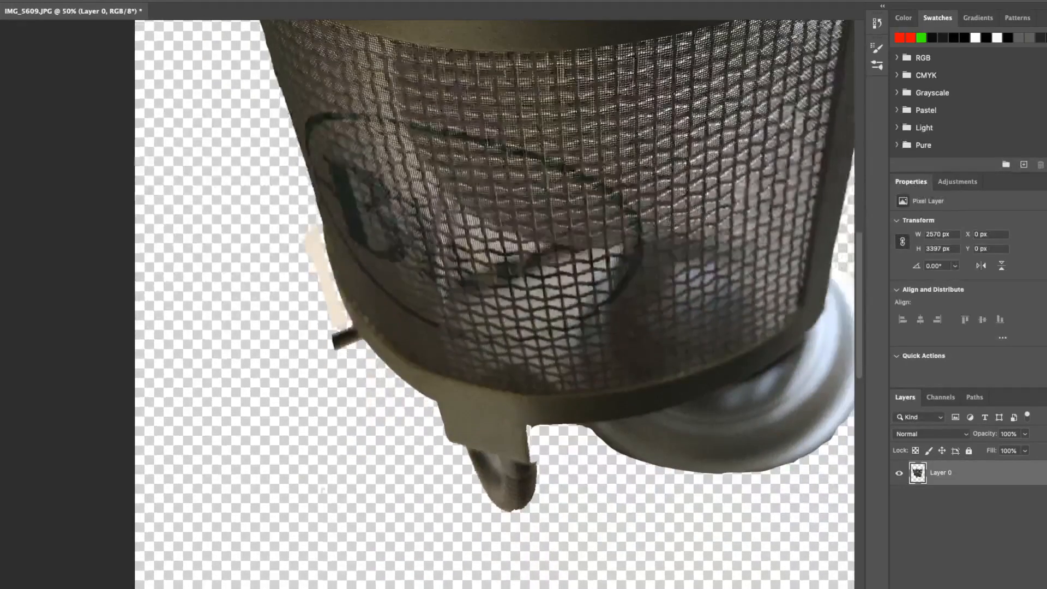
drag(314, 227, 318, 267)
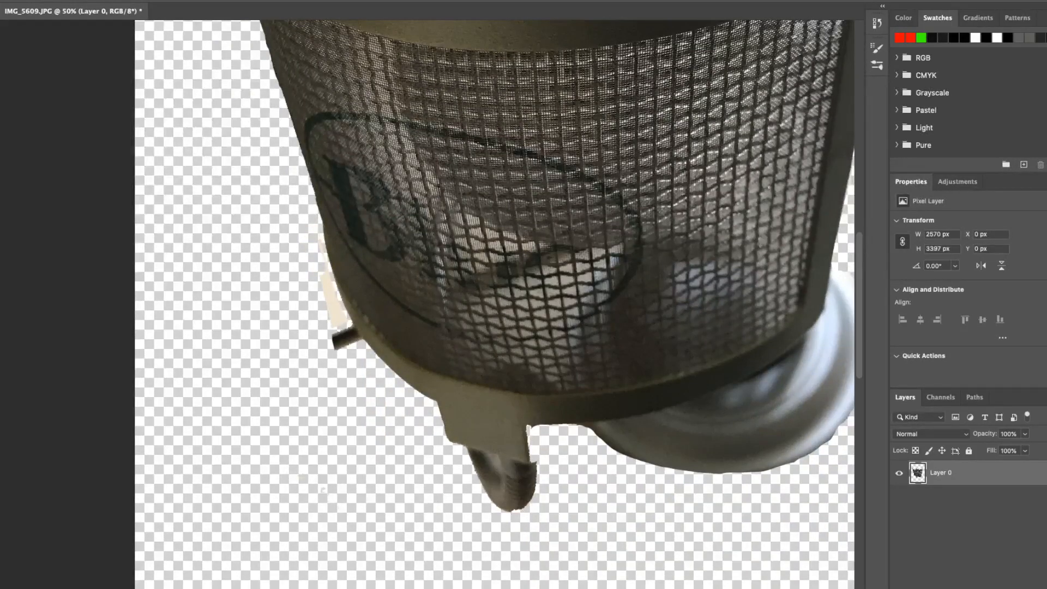
mouse_move(324, 275)
mouse_down()
mouse_move(332, 315)
mouse_move(337, 304)
mouse_up()
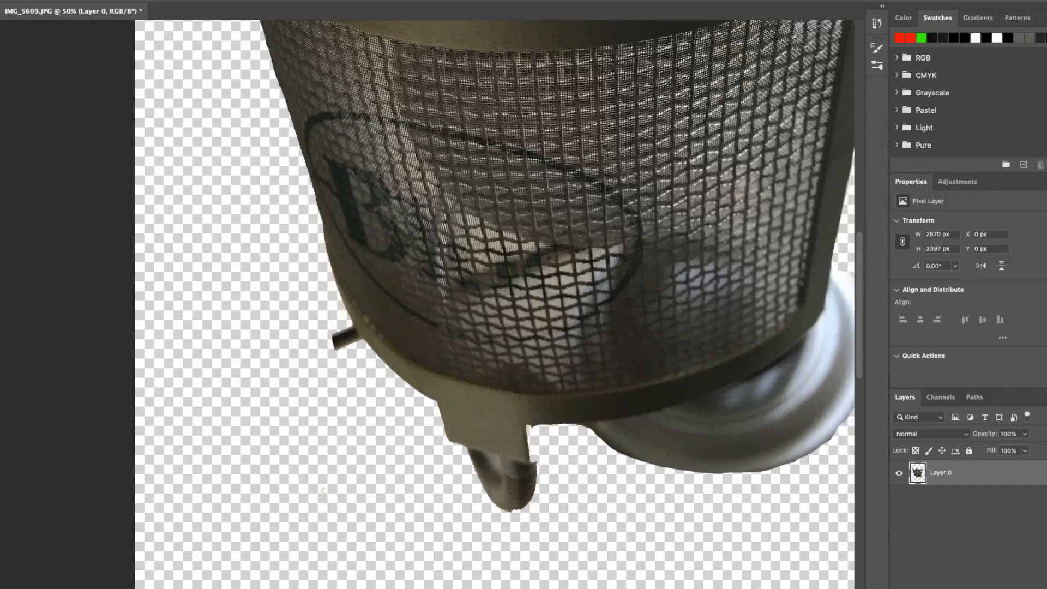
scroll(428, 305, right, 8)
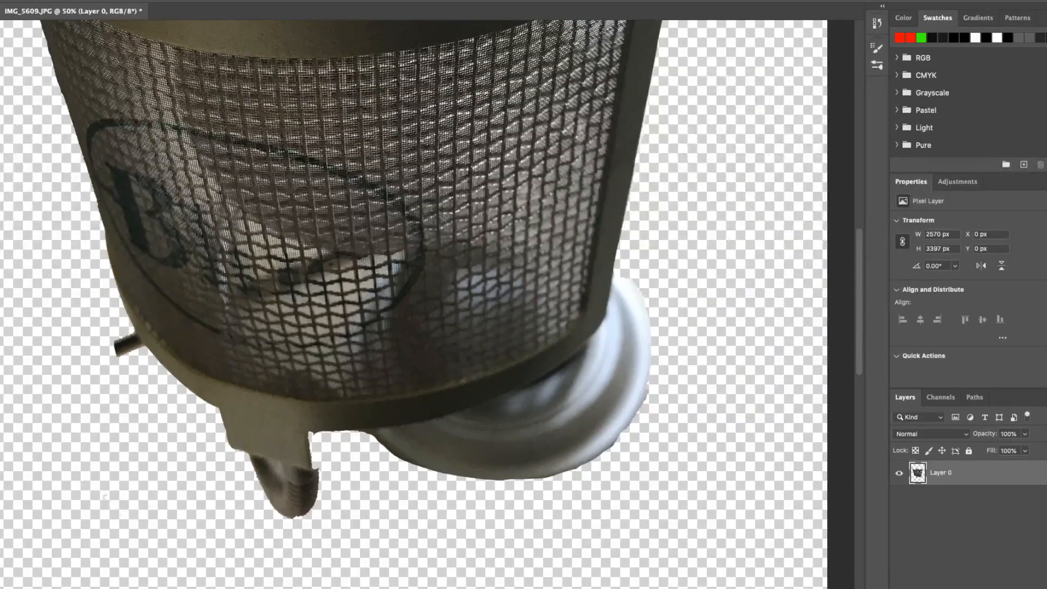
click(647, 398)
mouse_move(644, 403)
mouse_down()
mouse_move(603, 451)
mouse_move(549, 474)
mouse_up()
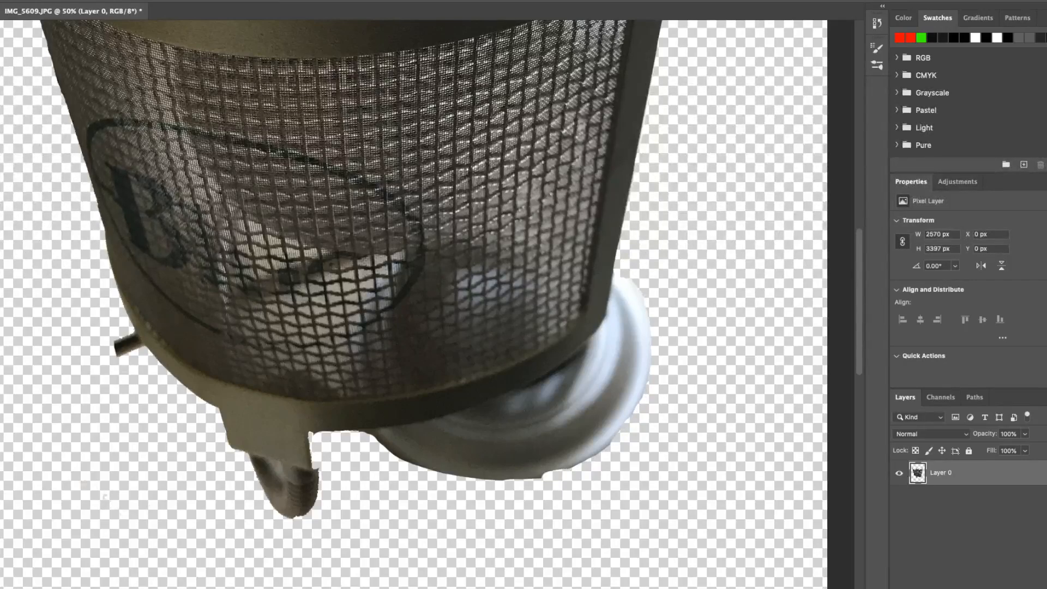
key(super+z)
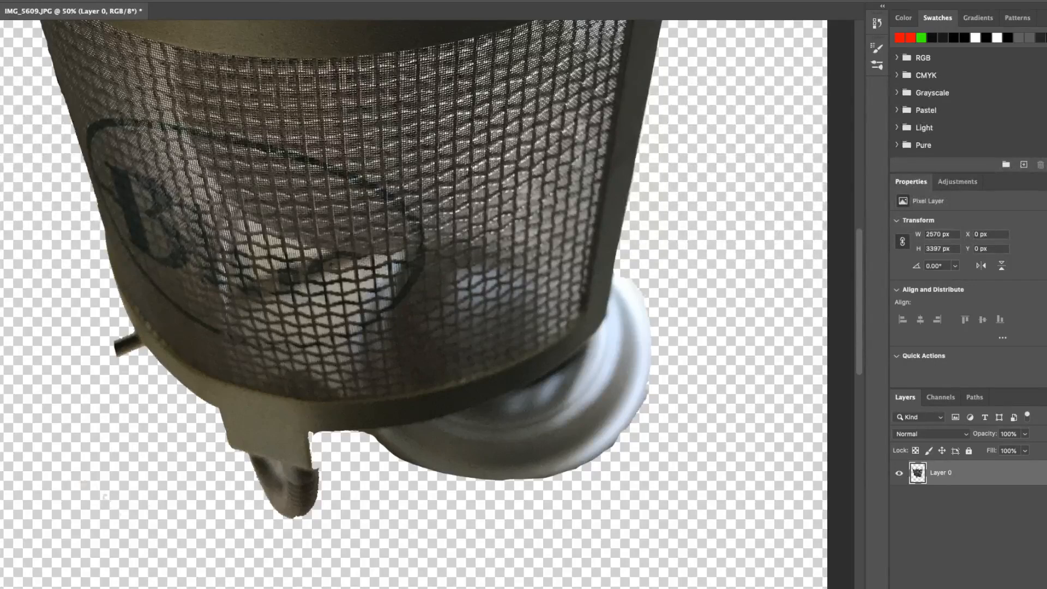
mouse_move(649, 394)
mouse_down()
mouse_move(579, 464)
mouse_move(483, 479)
mouse_up()
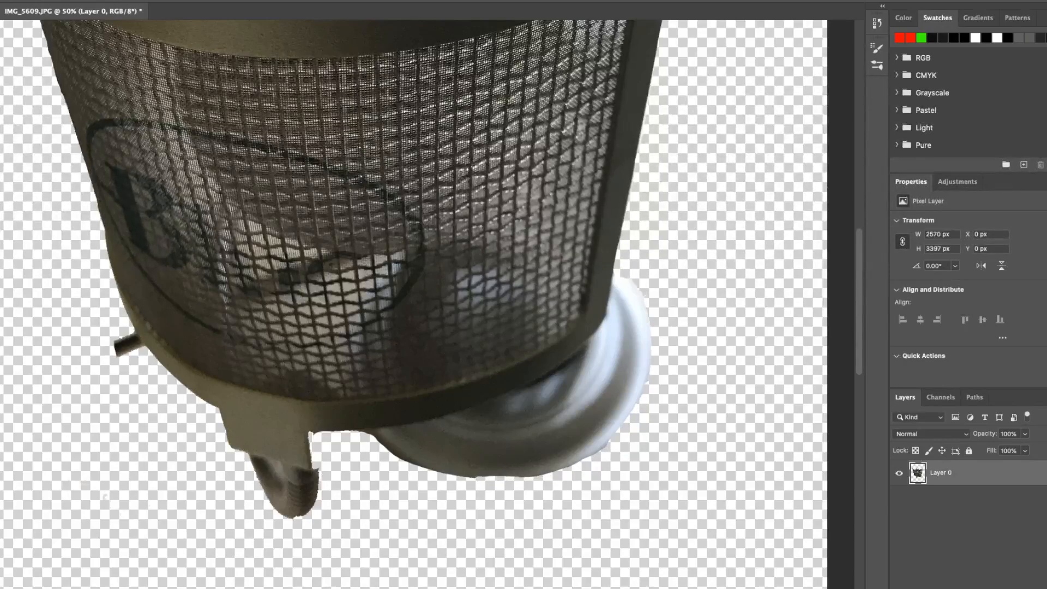
key(super+z)
Step: Clean up the cutout's underside by erasing ragged pixels along the round base's lower-left edge, the bracket and the hook tip
key(super+plus)
key(super+plus)
scroll(436, 305, down, 5)
drag(570, 373, 518, 372)
key(super+z)
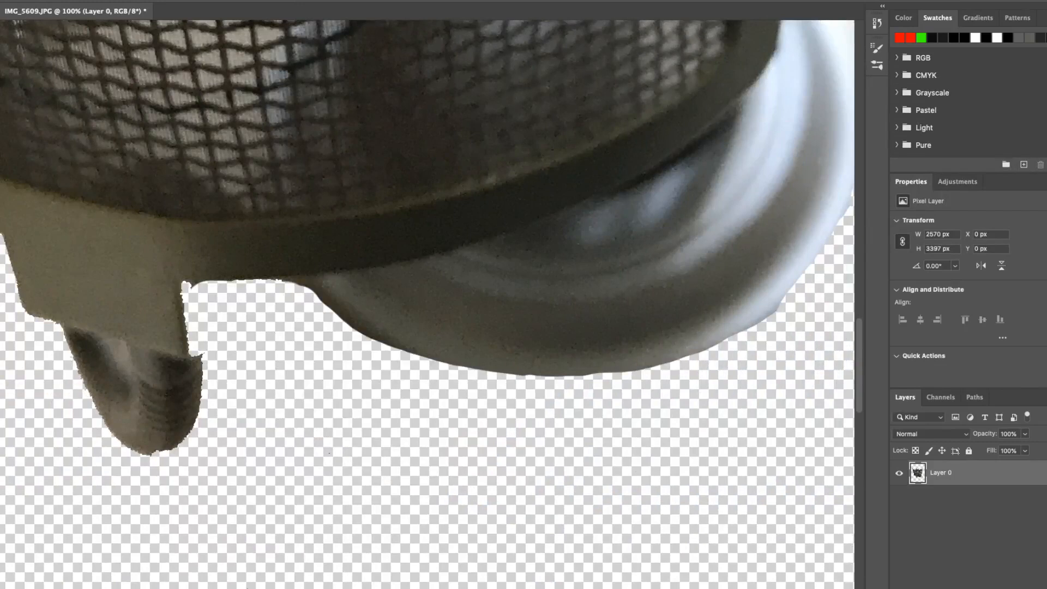
drag(543, 373, 490, 372)
key(super+z)
mouse_move(525, 375)
mouse_down()
mouse_move(401, 347)
mouse_move(281, 278)
mouse_move(181, 278)
mouse_up()
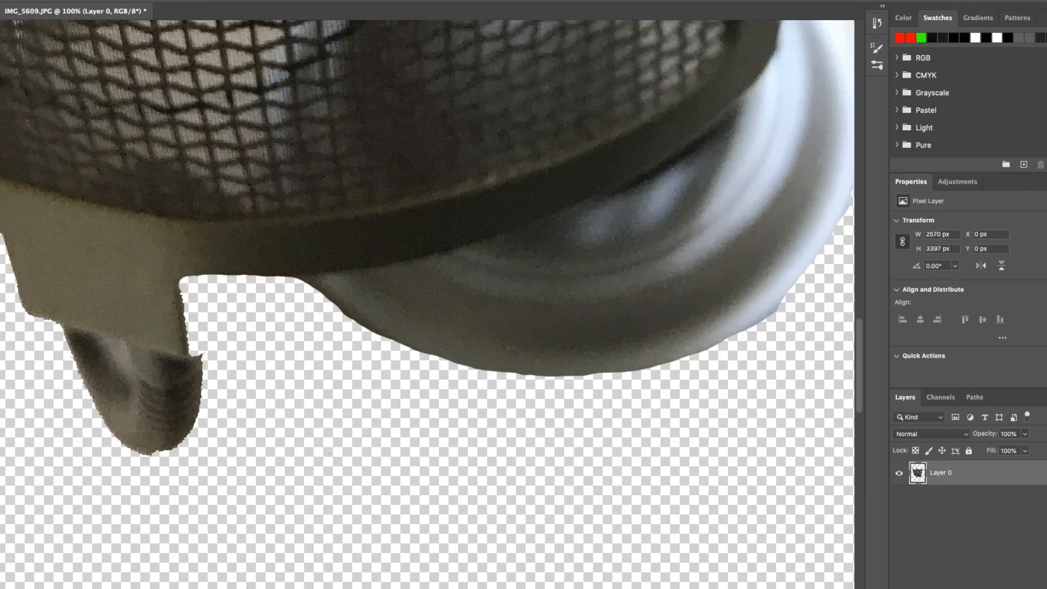
drag(180, 289, 187, 349)
drag(153, 453, 136, 452)
key(ctrl+minus)
key(ctrl+minus)
key(ctrl+minus)
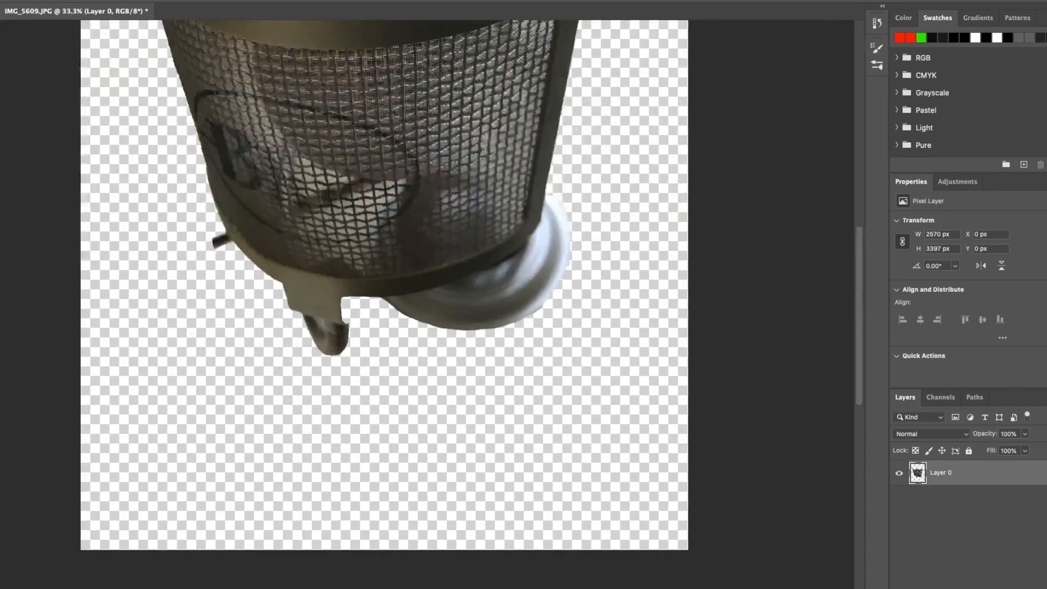
scroll(381, 294, up, 5)
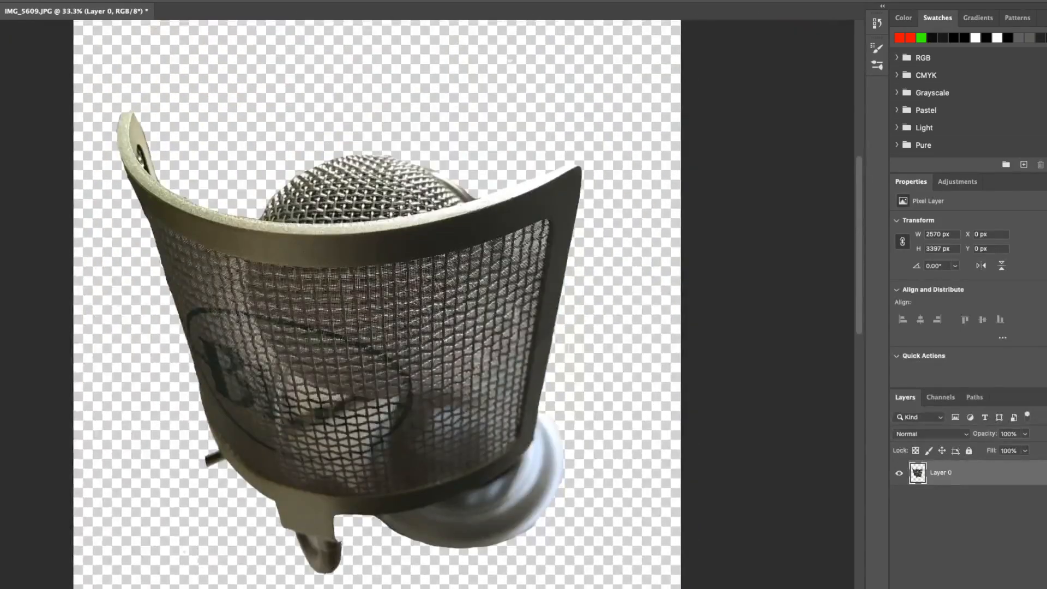
scroll(381, 294, down, 3)
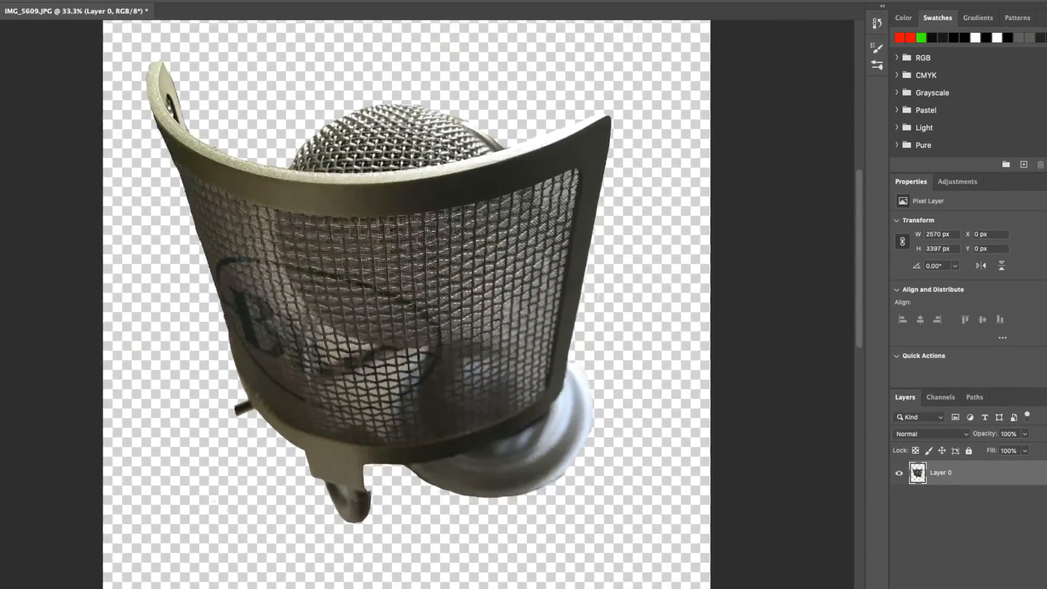